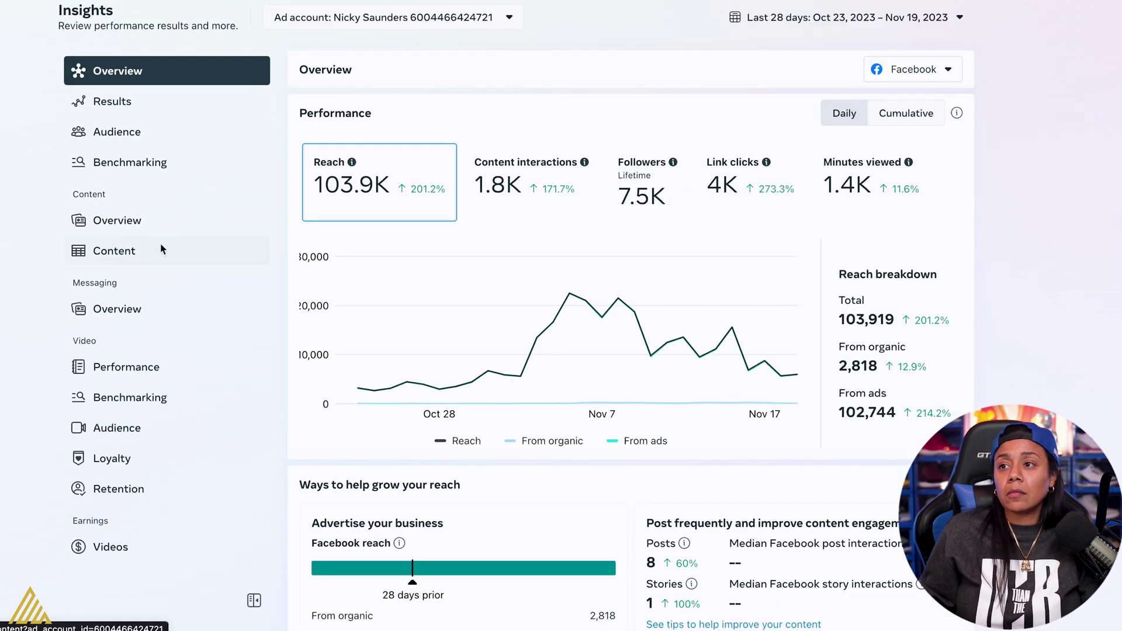
Step: Export Instagram post data for This quarter (Oct 1 – Nov 20, 2023) from the Content list
{"action": "left_click", "coordinate": [118, 256]}
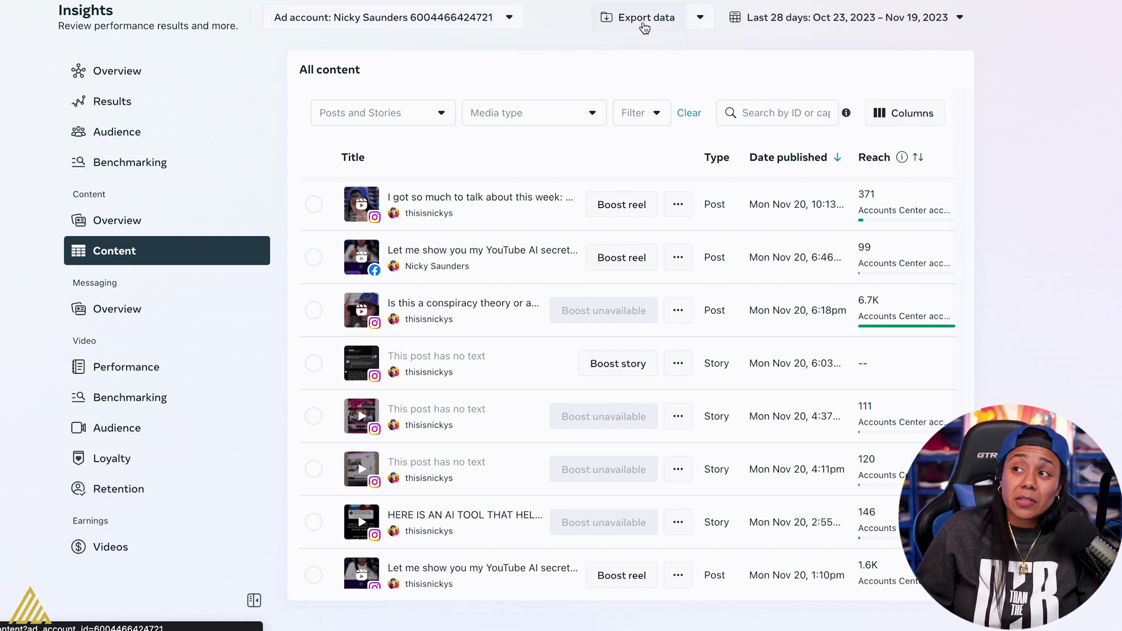
{"action": "left_click", "coordinate": [644, 26]}
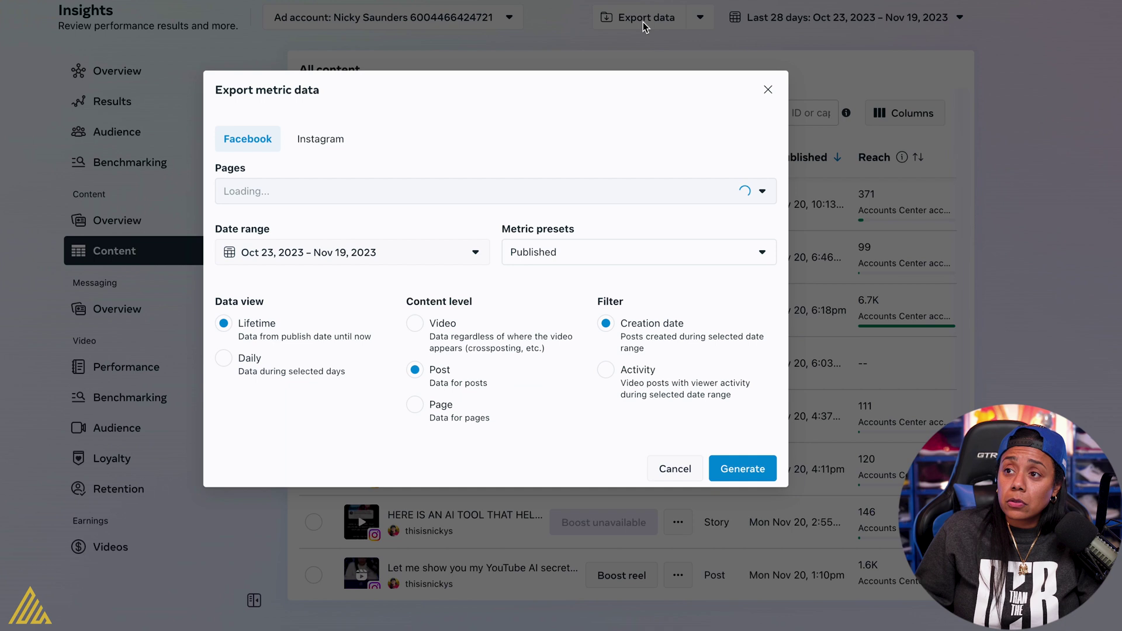
{"action": "left_click", "coordinate": [323, 145]}
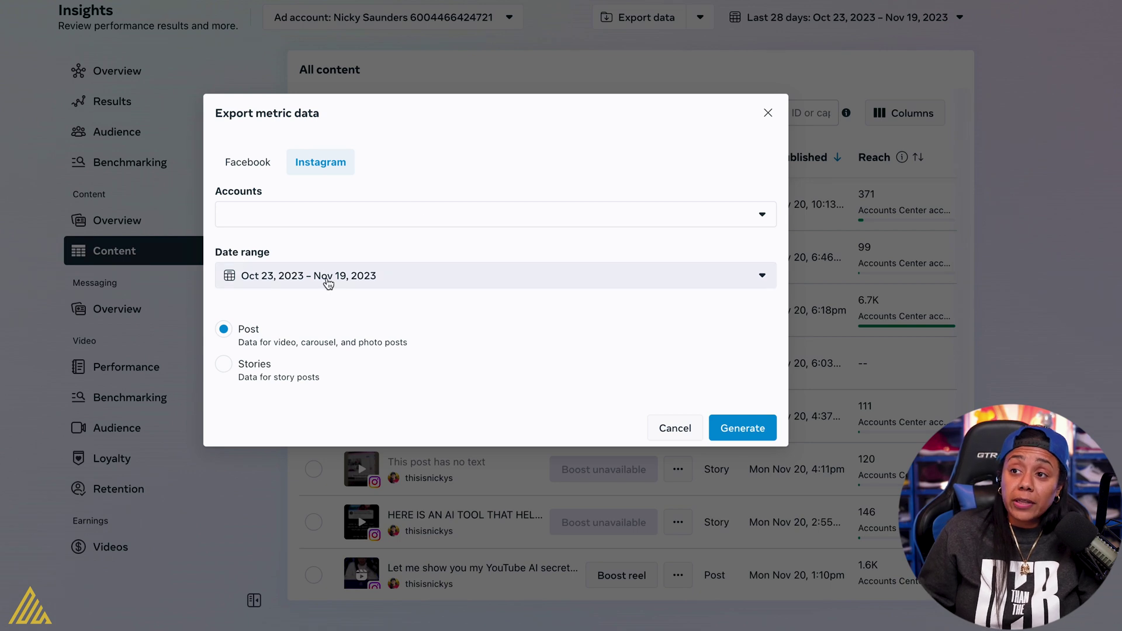
{"action": "left_click", "coordinate": [328, 278]}
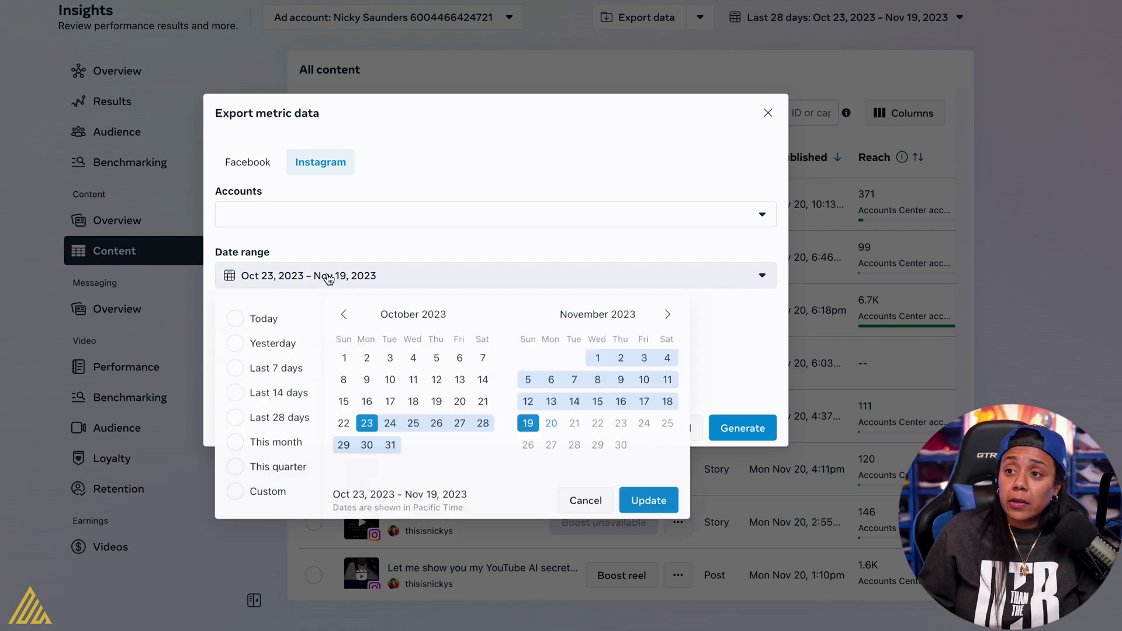
{"action": "left_click", "coordinate": [235, 467]}
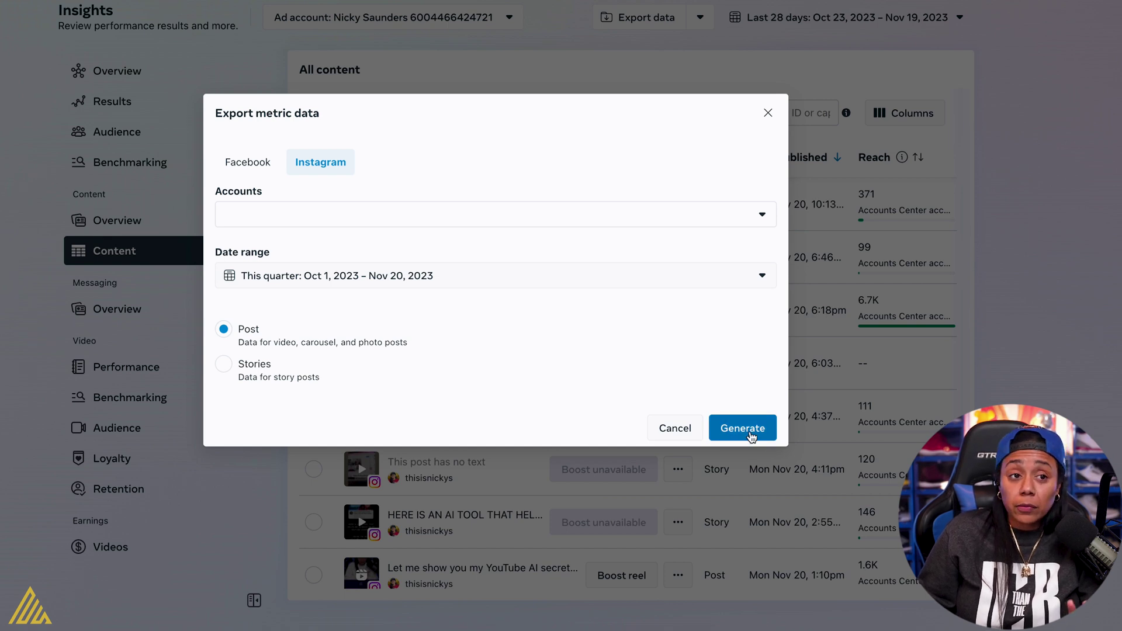
{"action": "left_click", "coordinate": [752, 438]}
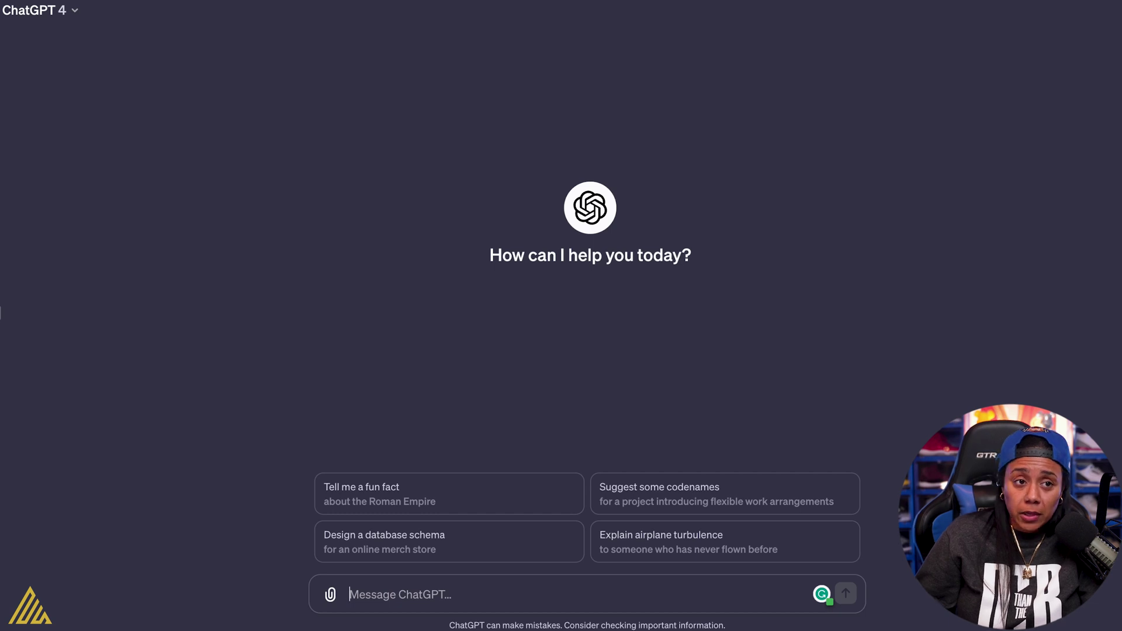
Step: Attach the Oct-01-2023_Nov-20-2023 spreadsheet to a new ChatGPT 4 message and focus the message box
{"action": "left_click_drag", "start_coordinate": [1121, 234], "coordinate": [463, 459]}
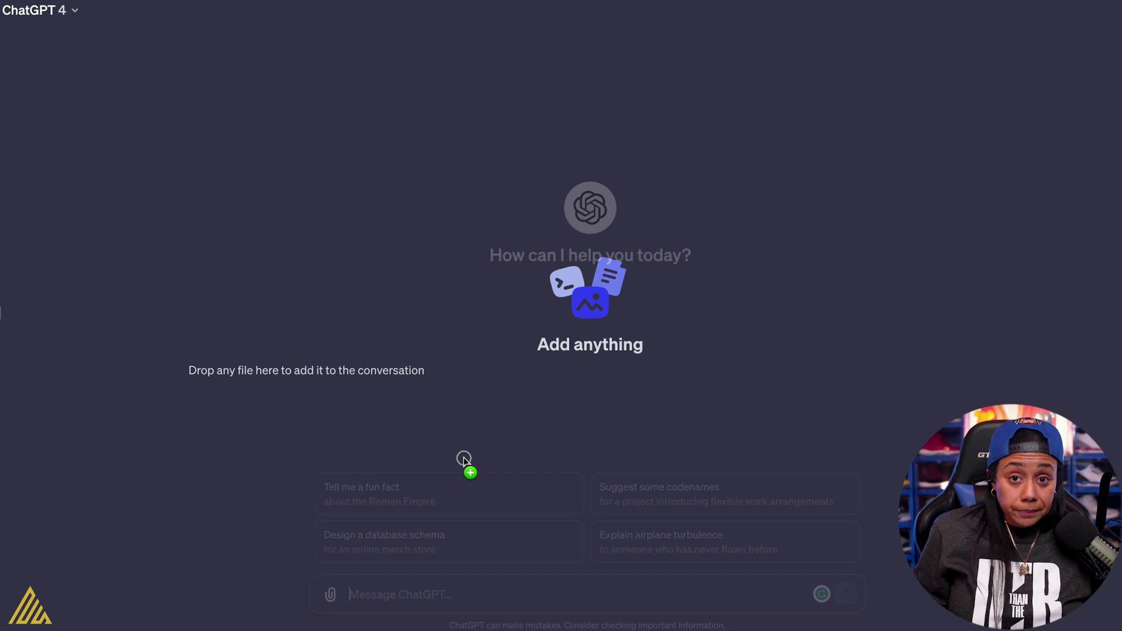
{"action": "left_click_drag", "start_coordinate": [463, 460], "coordinate": [473, 399]}
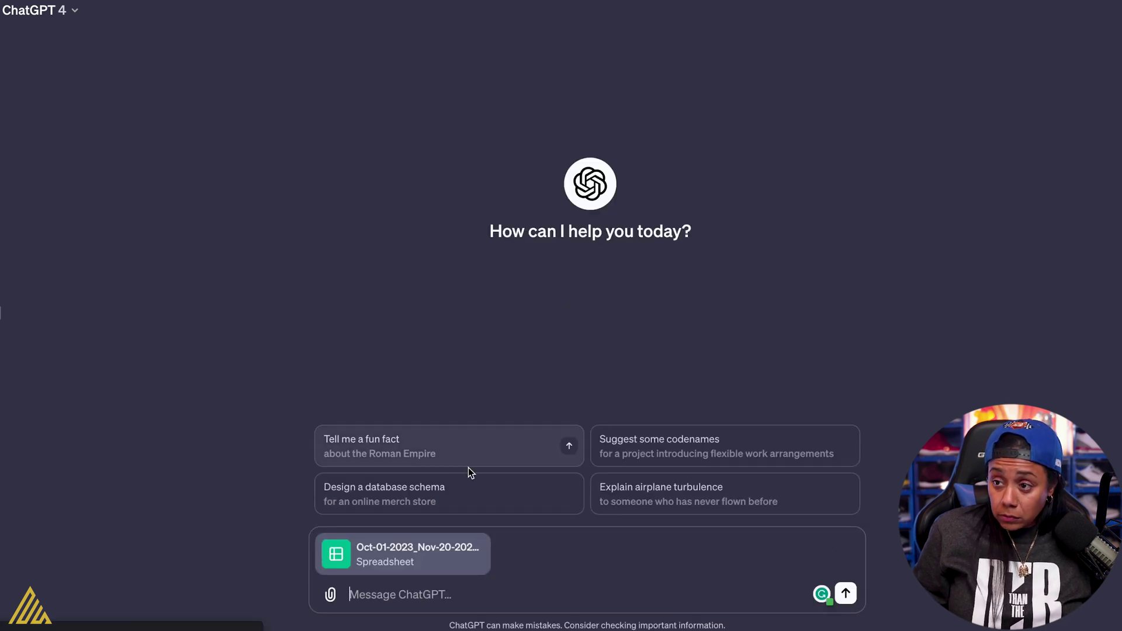
{"action": "mouse_move", "coordinate": [403, 558]}
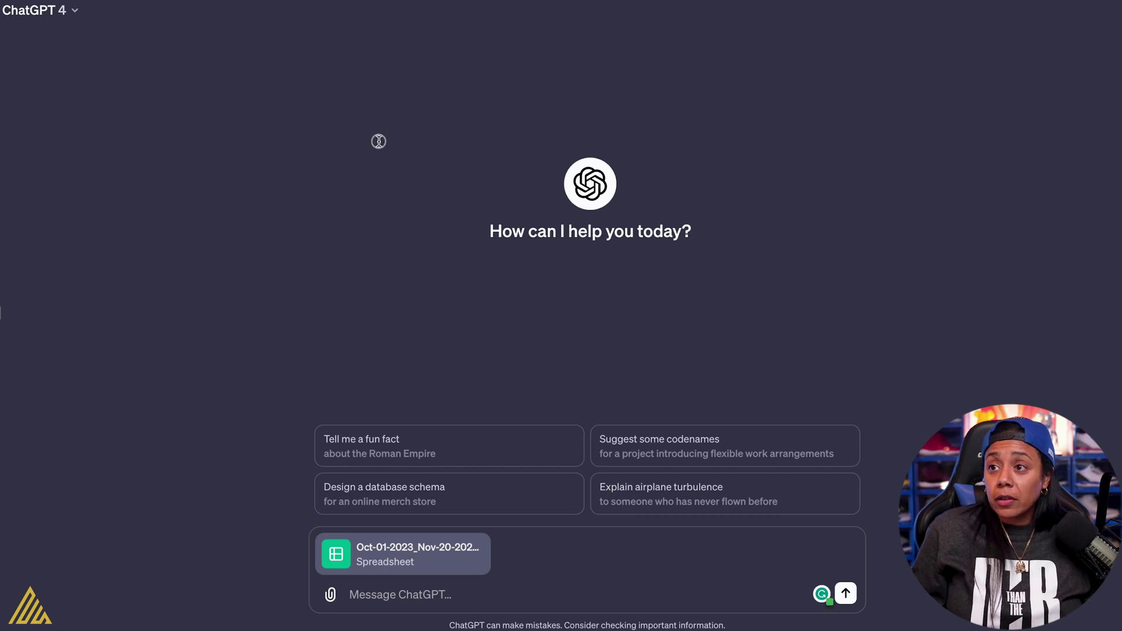
{"action": "left_click", "coordinate": [402, 596]}
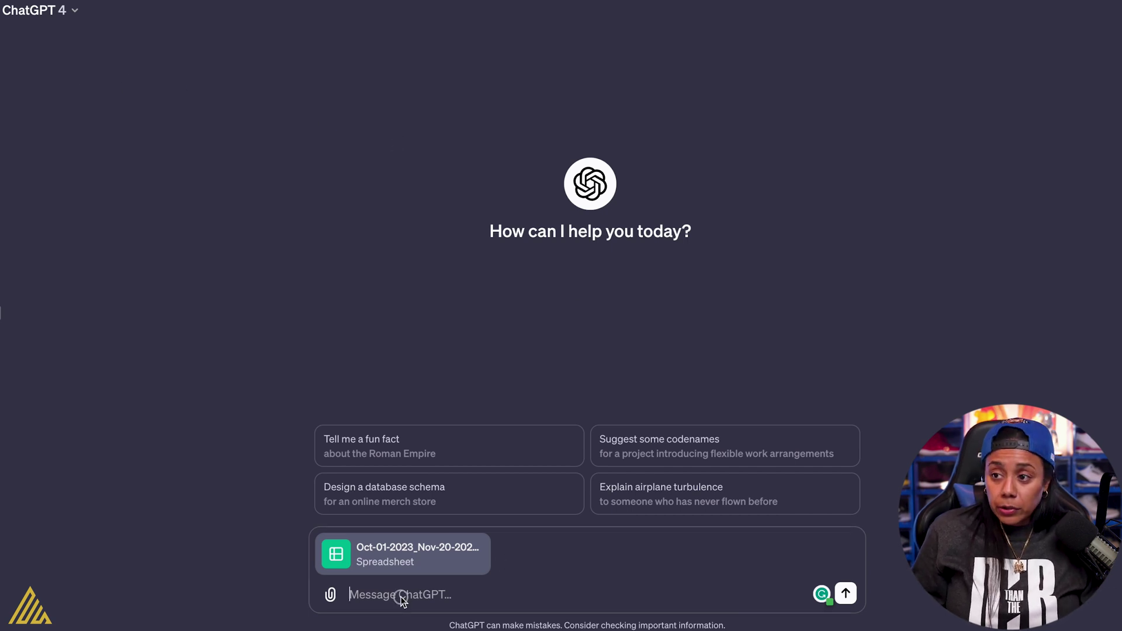
Step: Send the pasted prompt asking for best posting times, top content type, caption length and a 7-day schedule
{"action": "type", "text": "Based on the Instagram insights data I provided, you will analyze the data to determine:  The times you posted content that received the most engagement. The type of content that was most engaging. What captions works, long or short Develop a 7-day posting schedule based on the insights from this quarter."}
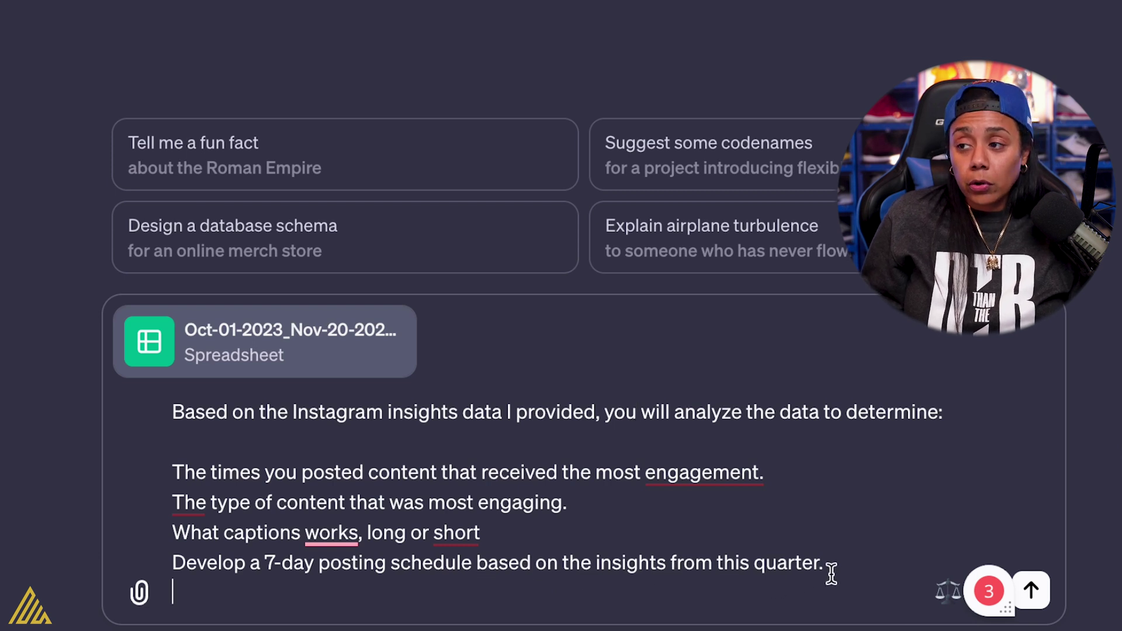
{"action": "key", "text": "BackSpace"}
{"action": "key", "text": "Return"}
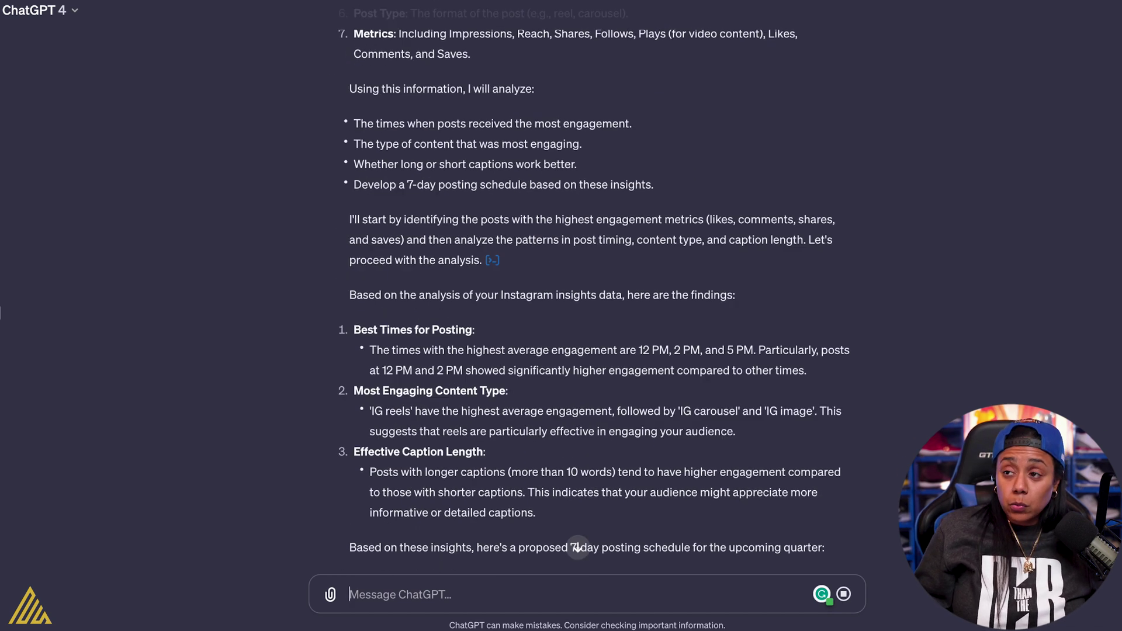
Step: Scroll through ChatGPT's findings: peak times 12 PM, 2 PM and 5 PM, reels most engaging
{"action": "scroll", "coordinate": [582, 291], "scroll_direction": "up", "scroll_amount": 15}
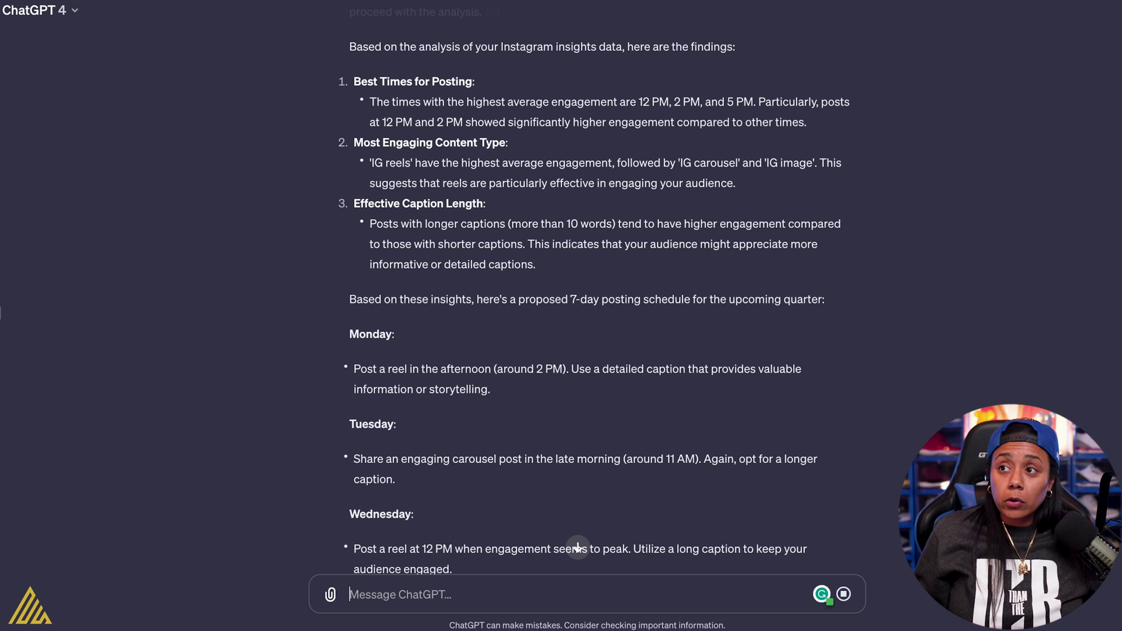
{"action": "scroll", "coordinate": [582, 291], "scroll_direction": "down", "scroll_amount": 6}
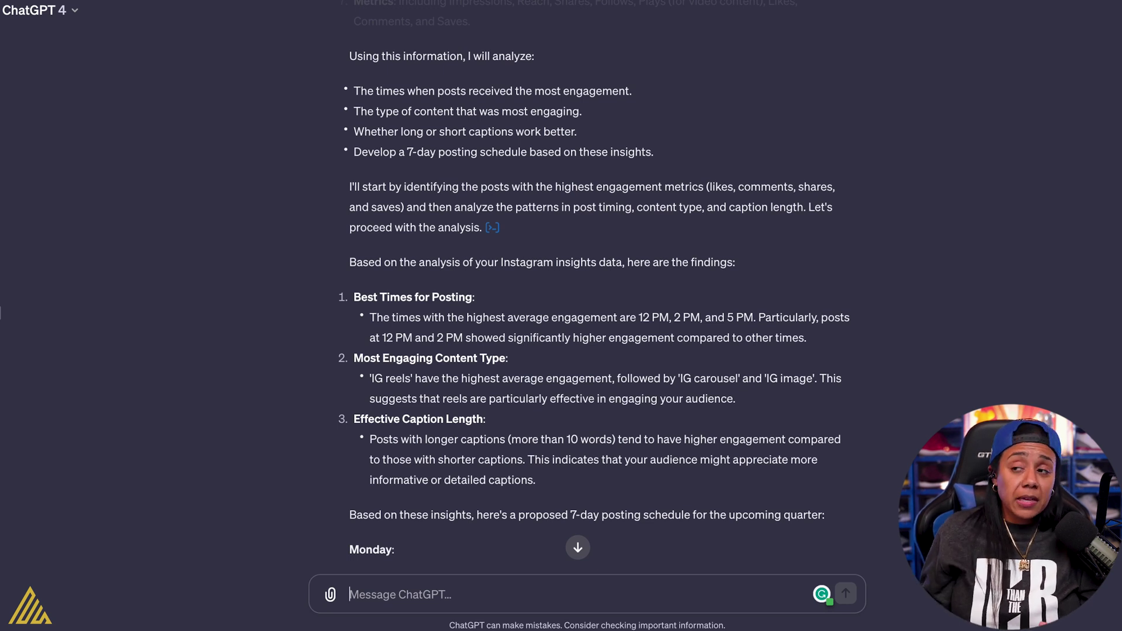
{"action": "scroll", "coordinate": [595, 286], "scroll_direction": "down", "scroll_amount": 1}
{"action": "scroll", "coordinate": [595, 287], "scroll_direction": "down", "scroll_amount": 1}
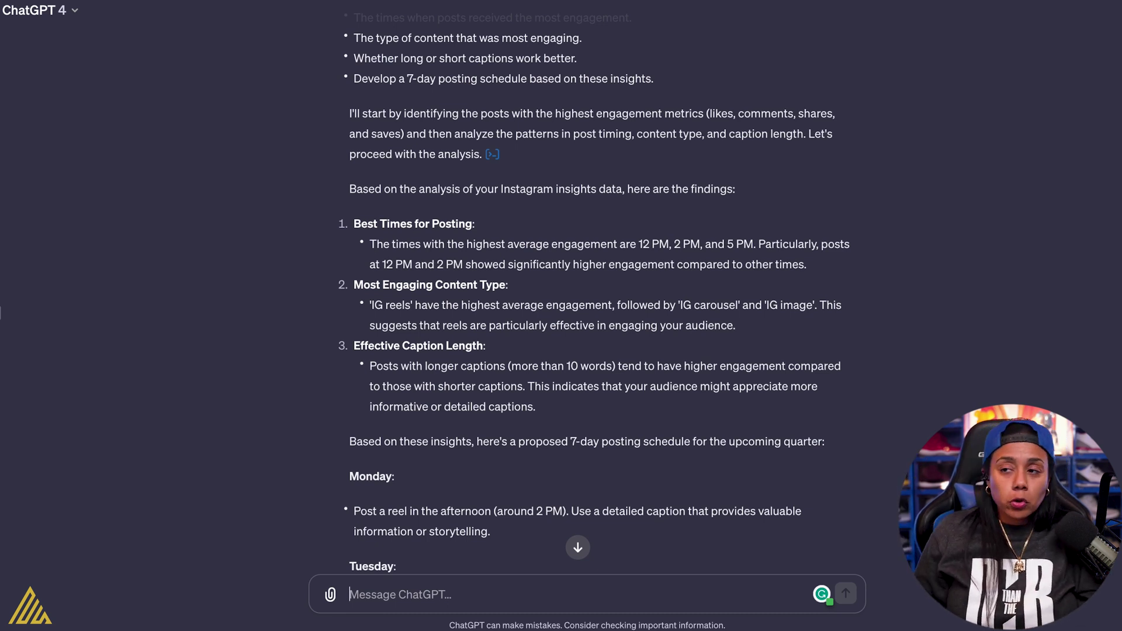
{"action": "scroll", "coordinate": [594, 293], "scroll_direction": "down", "scroll_amount": 1}
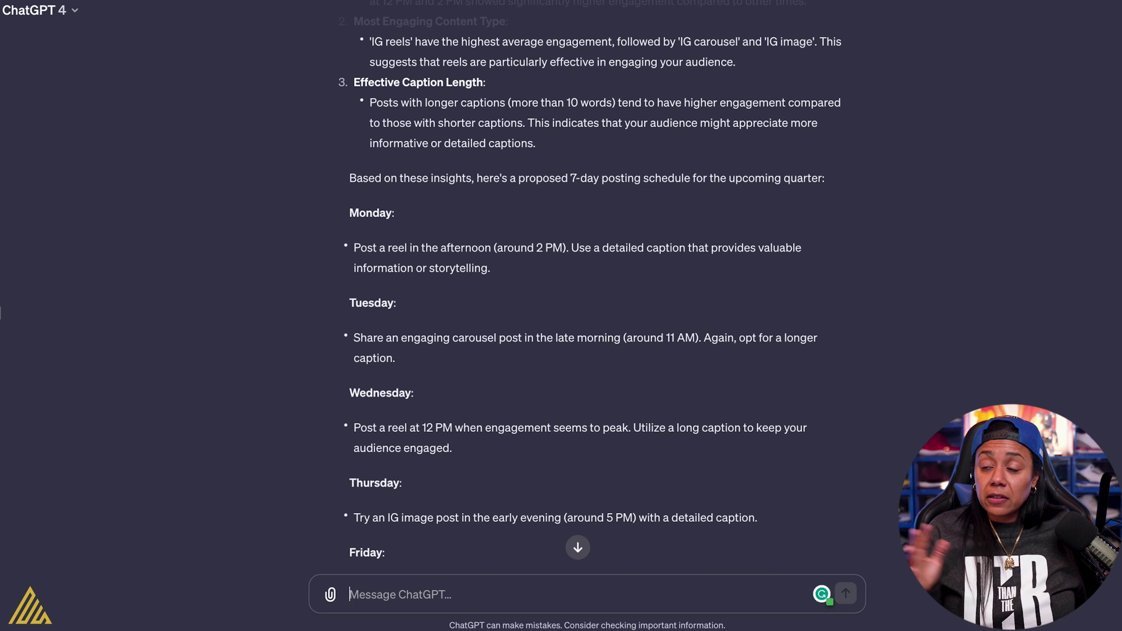
{"action": "scroll", "coordinate": [585, 292], "scroll_direction": "down", "scroll_amount": 1}
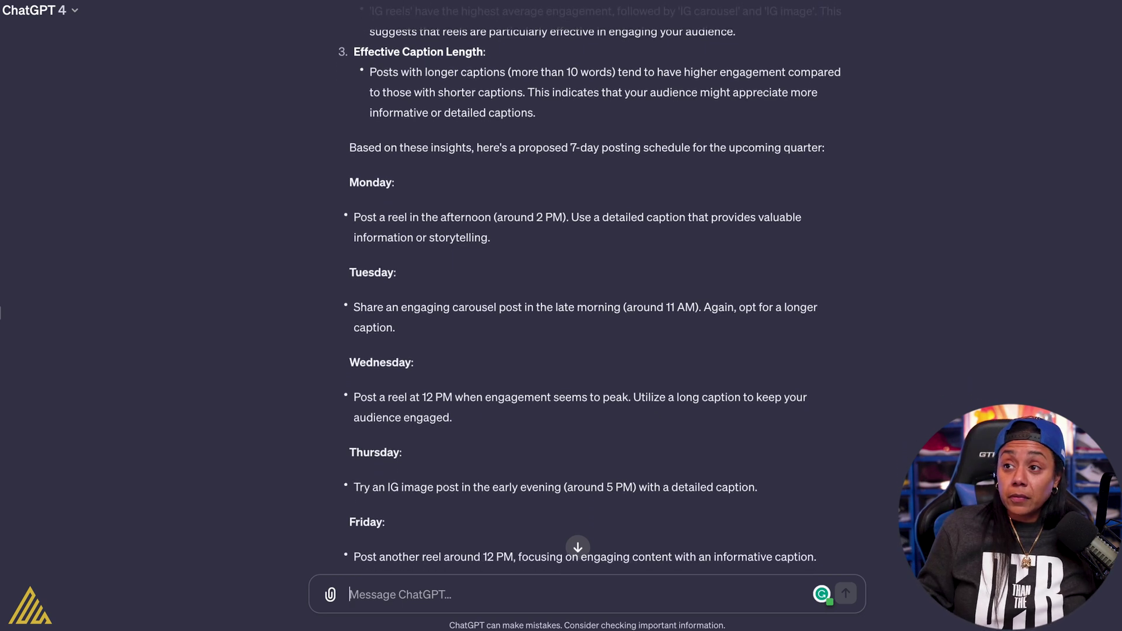
{"action": "scroll", "coordinate": [584, 292], "scroll_direction": "up", "scroll_amount": 1}
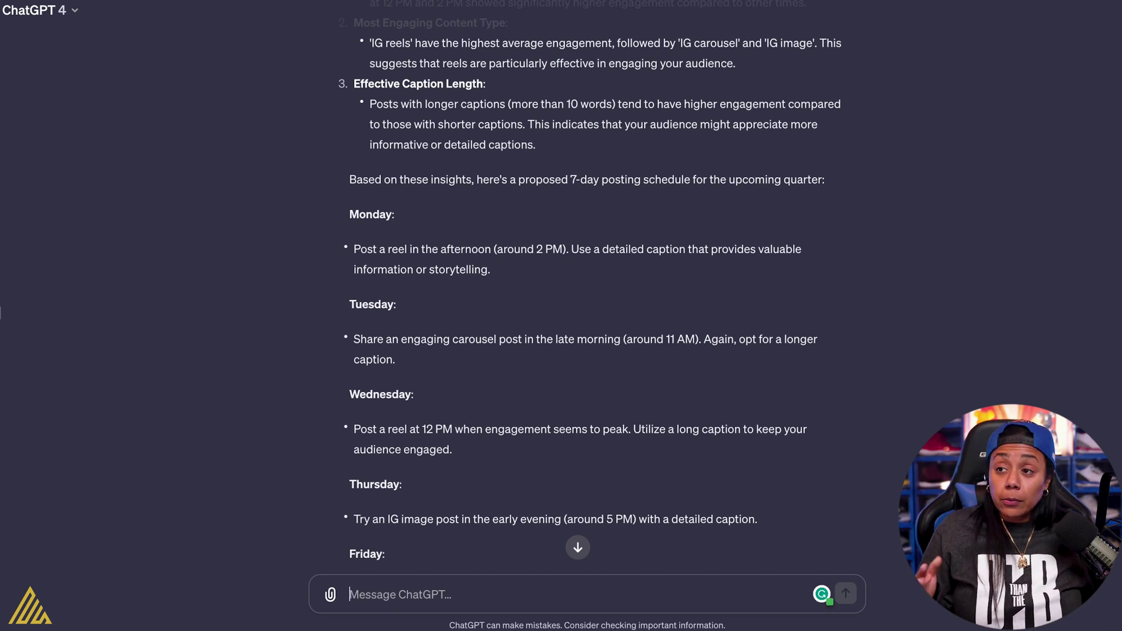
{"action": "scroll", "coordinate": [585, 293], "scroll_direction": "down", "scroll_amount": 2}
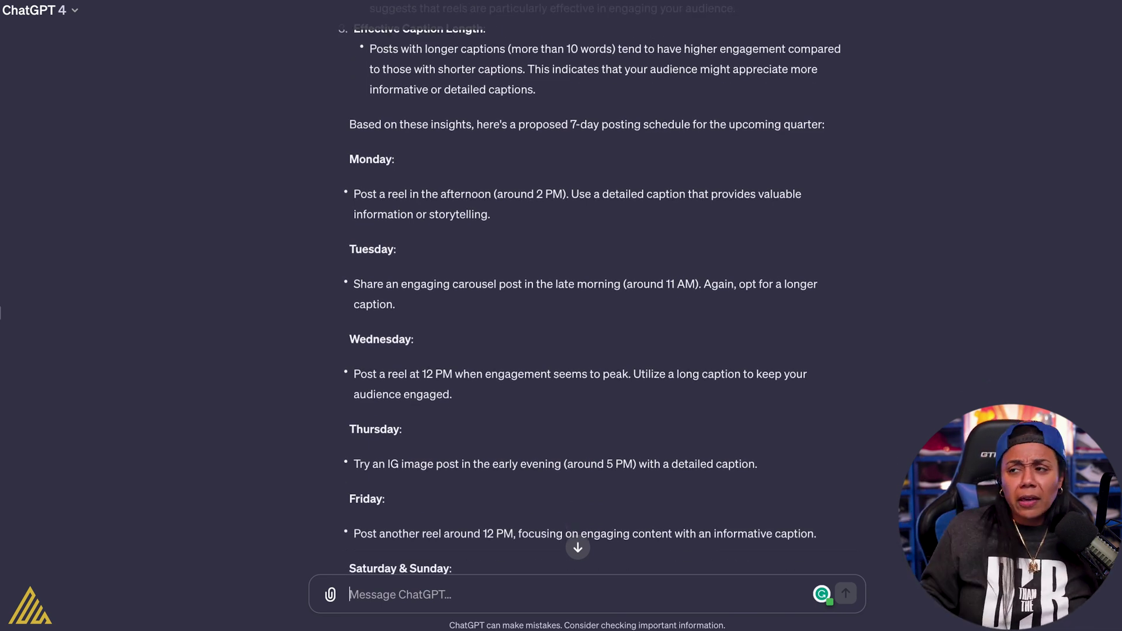
{"action": "scroll", "coordinate": [584, 292], "scroll_direction": "down", "scroll_amount": 1}
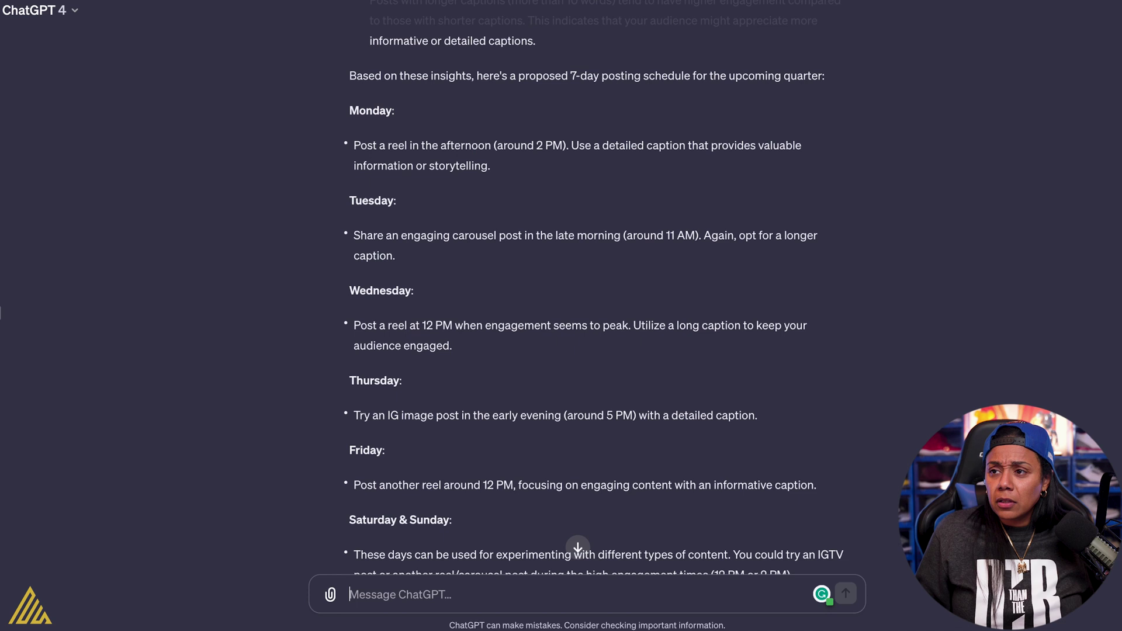
{"action": "scroll", "coordinate": [584, 292], "scroll_direction": "down", "scroll_amount": 1}
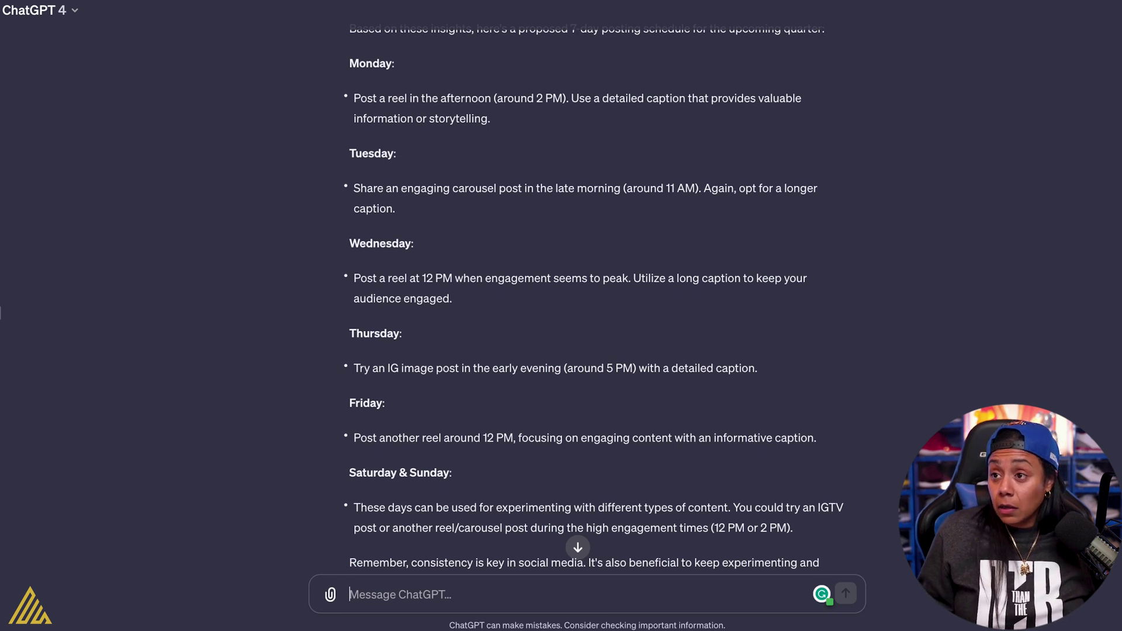
{"action": "scroll", "coordinate": [585, 293], "scroll_direction": "down", "scroll_amount": 2}
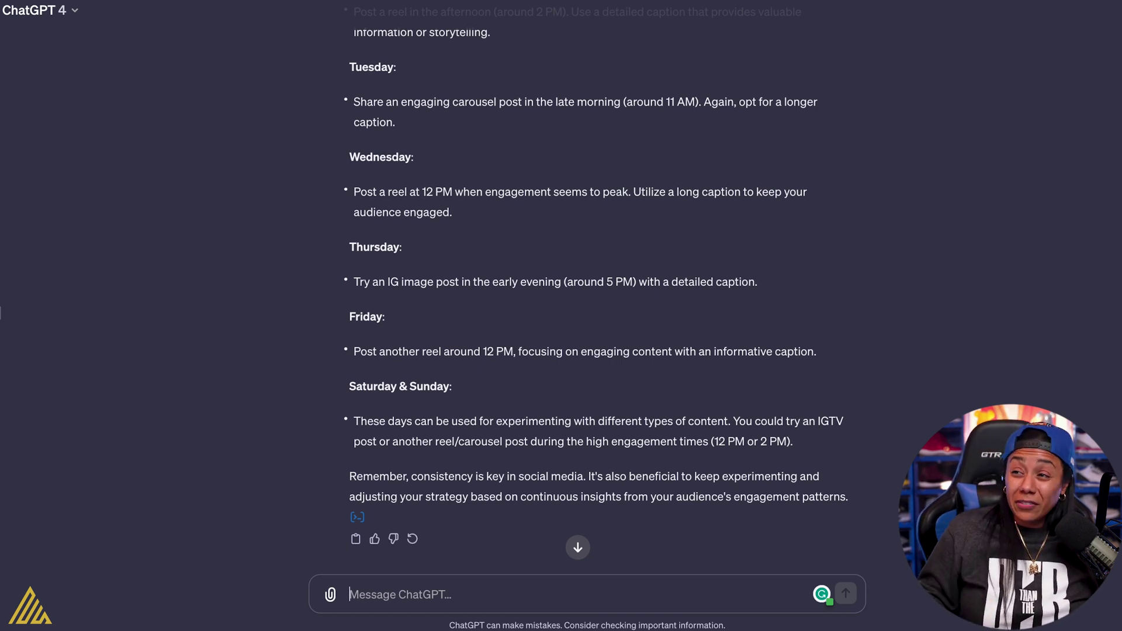
{"action": "scroll", "coordinate": [584, 292], "scroll_direction": "down", "scroll_amount": 1}
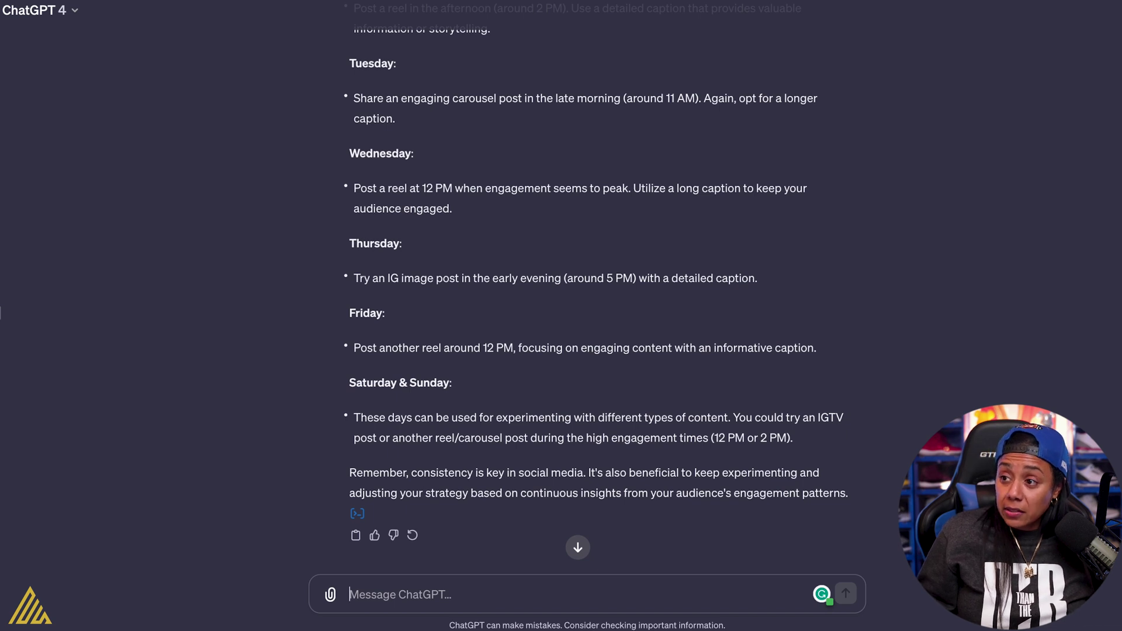
Step: Scroll to the end of ChatGPT's 7-day posting schedule
{"action": "scroll", "coordinate": [584, 293], "scroll_direction": "down", "scroll_amount": 1}
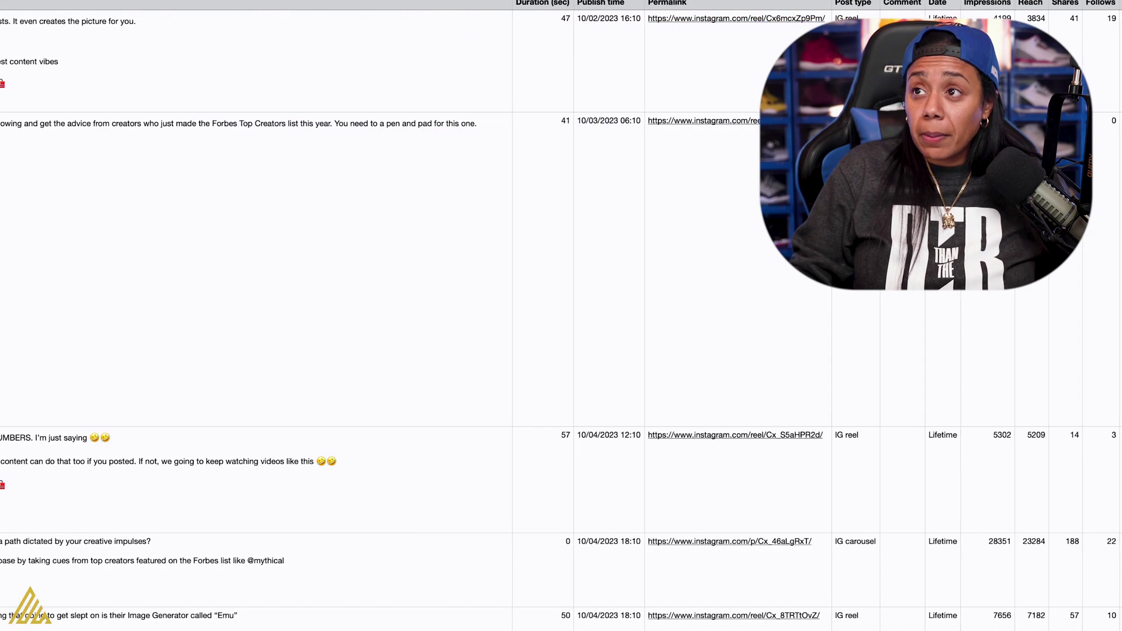
{"action": "scroll", "coordinate": [561, 316], "scroll_direction": "right", "scroll_amount": 5}
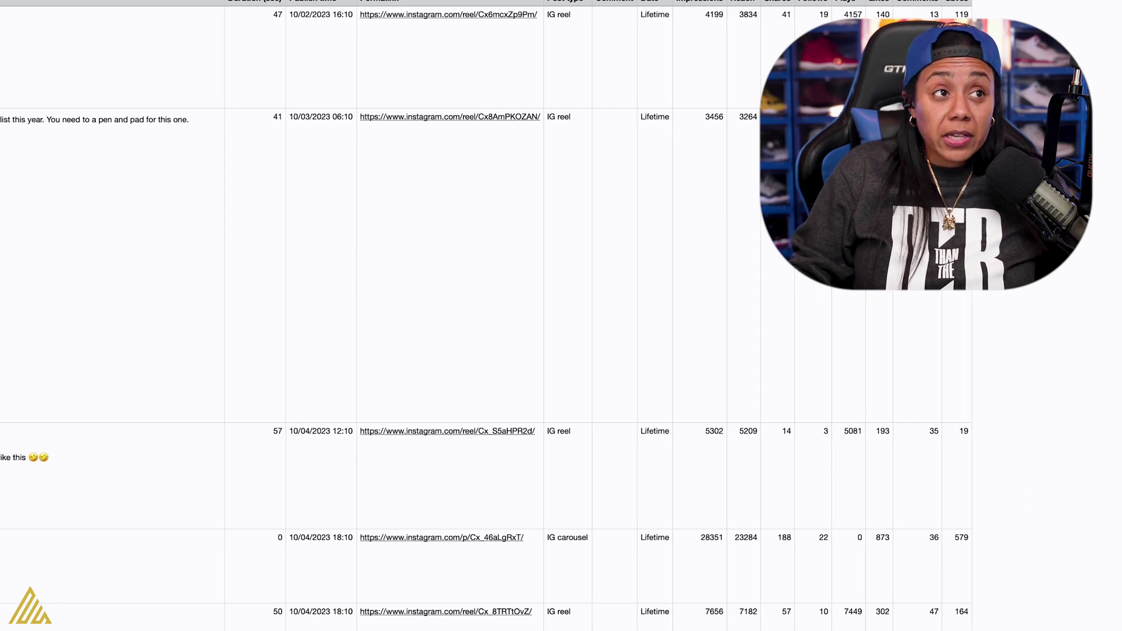
{"action": "scroll", "coordinate": [467, 315], "scroll_direction": "down", "scroll_amount": 20}
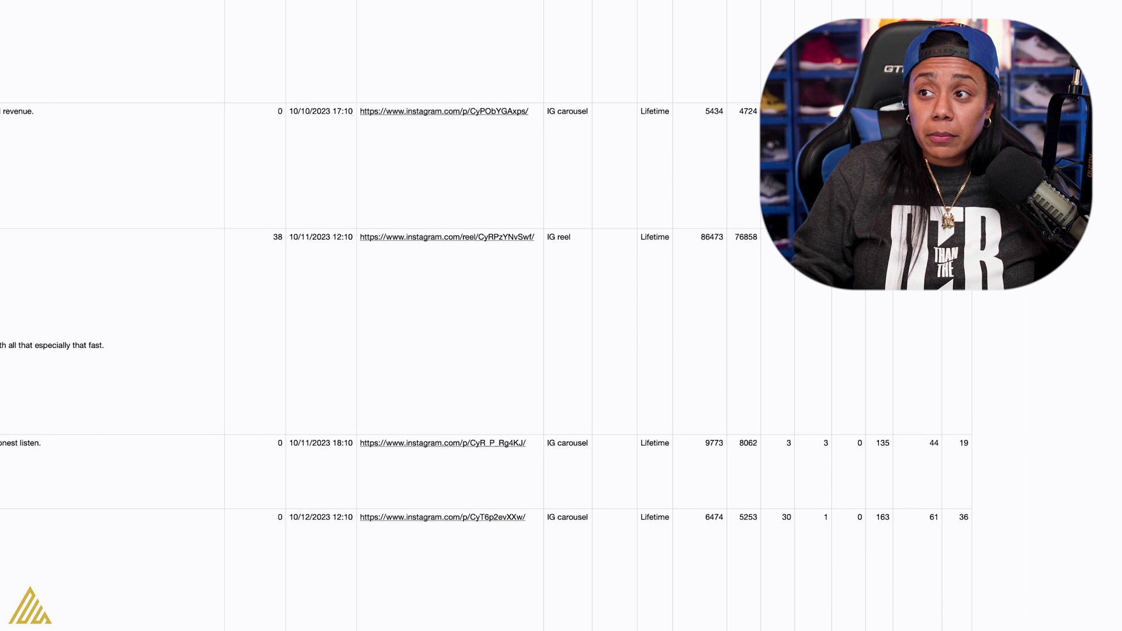
{"action": "scroll", "coordinate": [562, 315], "scroll_direction": "down", "scroll_amount": 10}
{"action": "scroll", "coordinate": [561, 315], "scroll_direction": "left", "scroll_amount": 15}
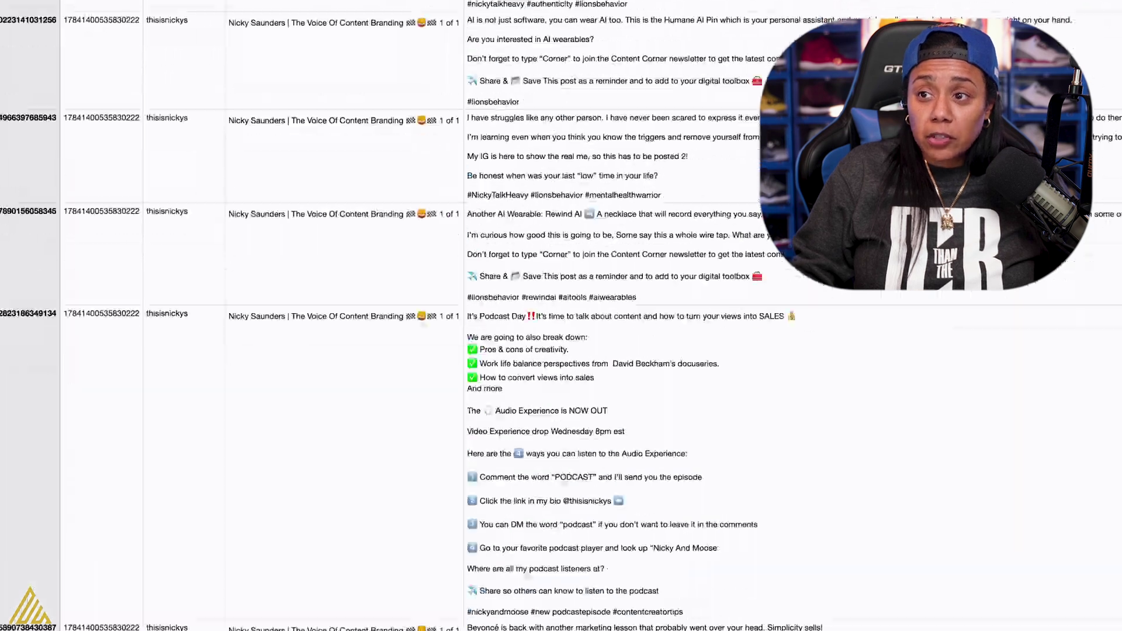
{"action": "scroll", "coordinate": [561, 316], "scroll_direction": "down", "scroll_amount": 15}
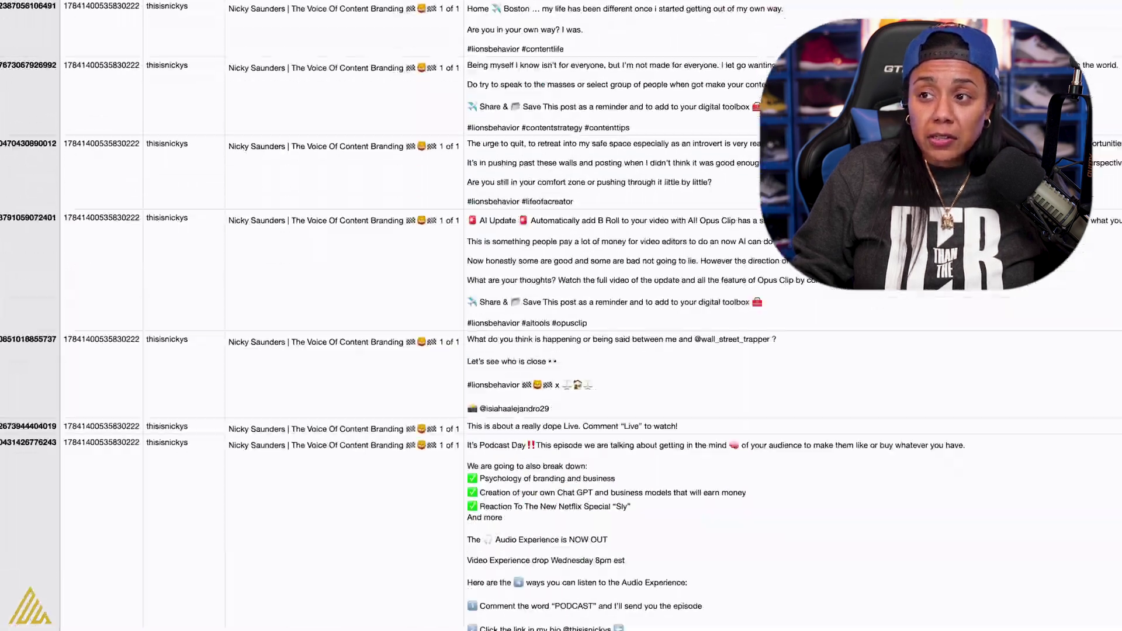
{"action": "scroll", "coordinate": [561, 315], "scroll_direction": "down", "scroll_amount": 10}
{"action": "scroll", "coordinate": [561, 316], "scroll_direction": "up", "scroll_amount": 10}
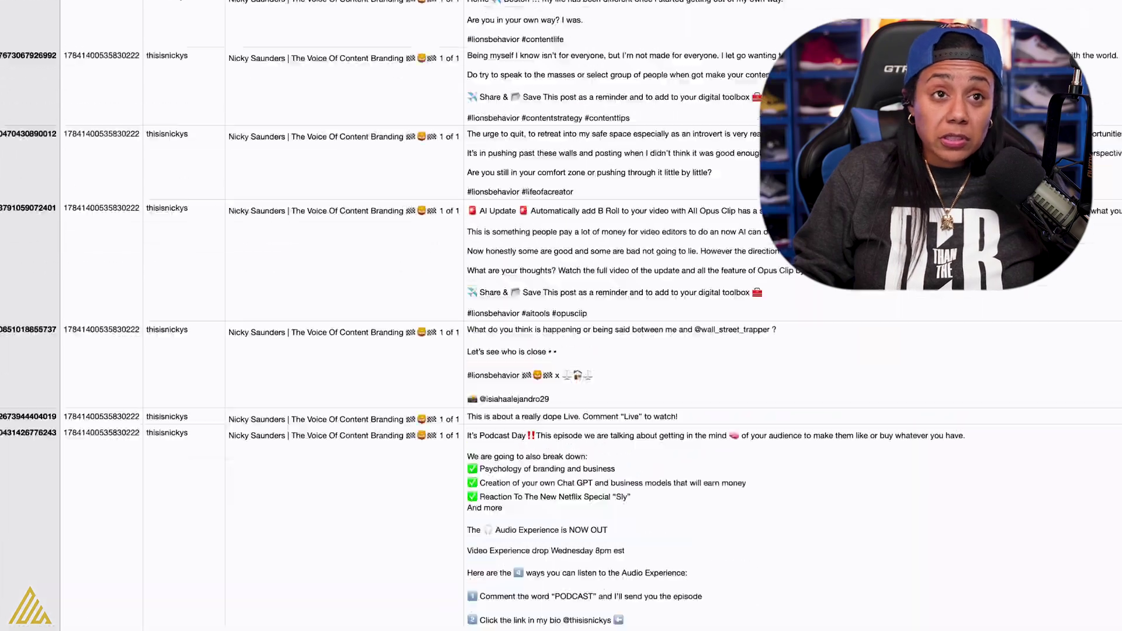
{"action": "scroll", "coordinate": [561, 315], "scroll_direction": "down", "scroll_amount": 15}
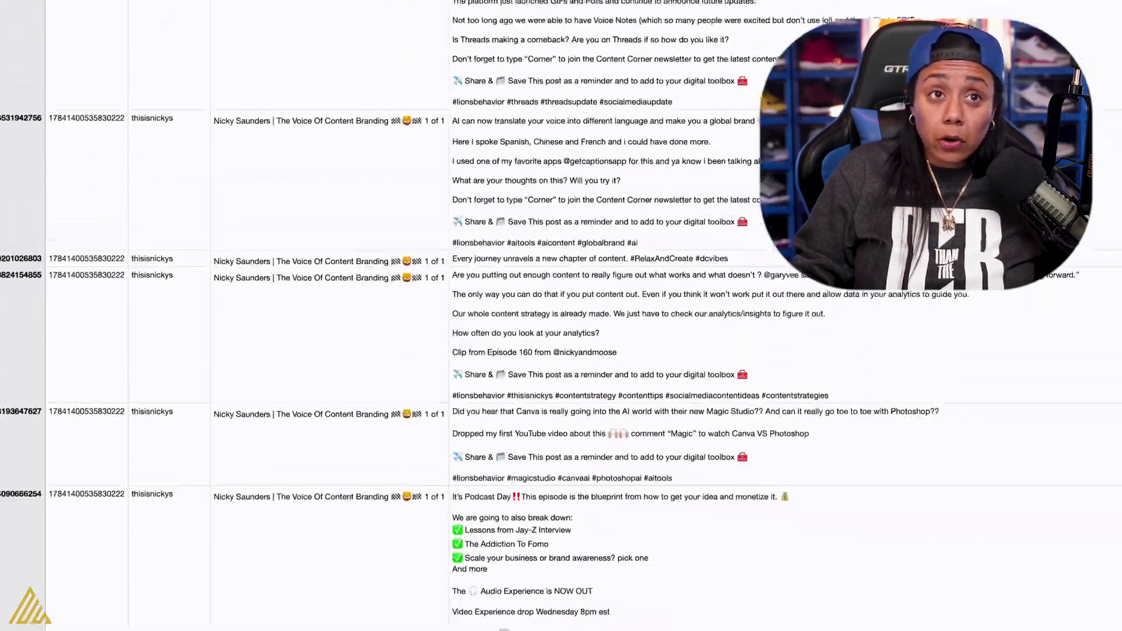
{"action": "scroll", "coordinate": [561, 316], "scroll_direction": "down", "scroll_amount": 15}
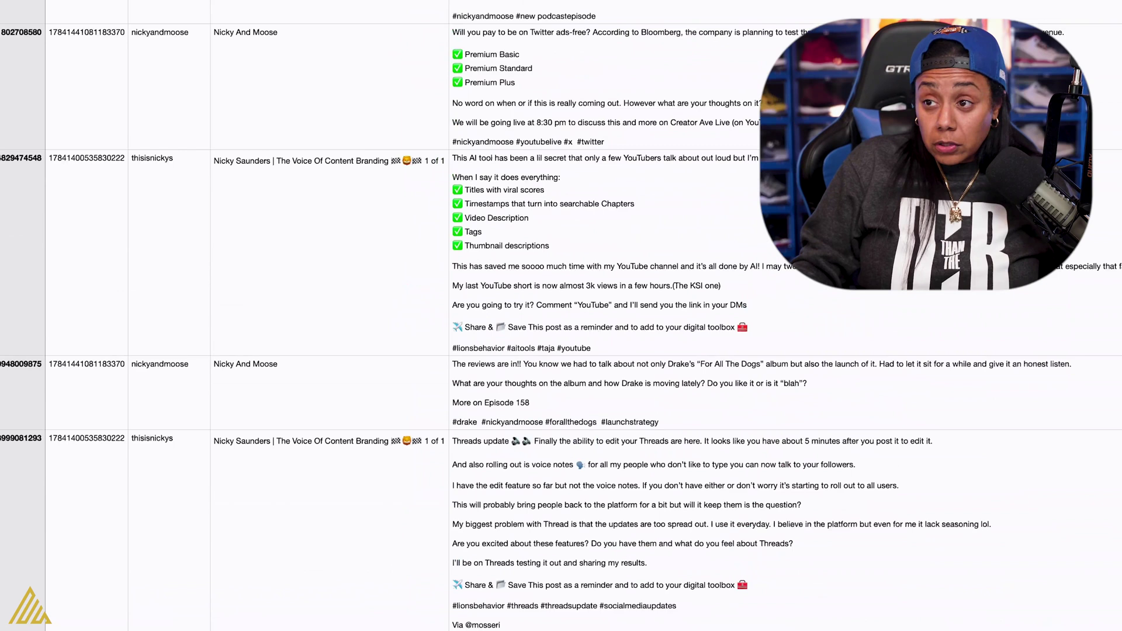
{"action": "scroll", "coordinate": [561, 316], "scroll_direction": "up", "scroll_amount": 1}
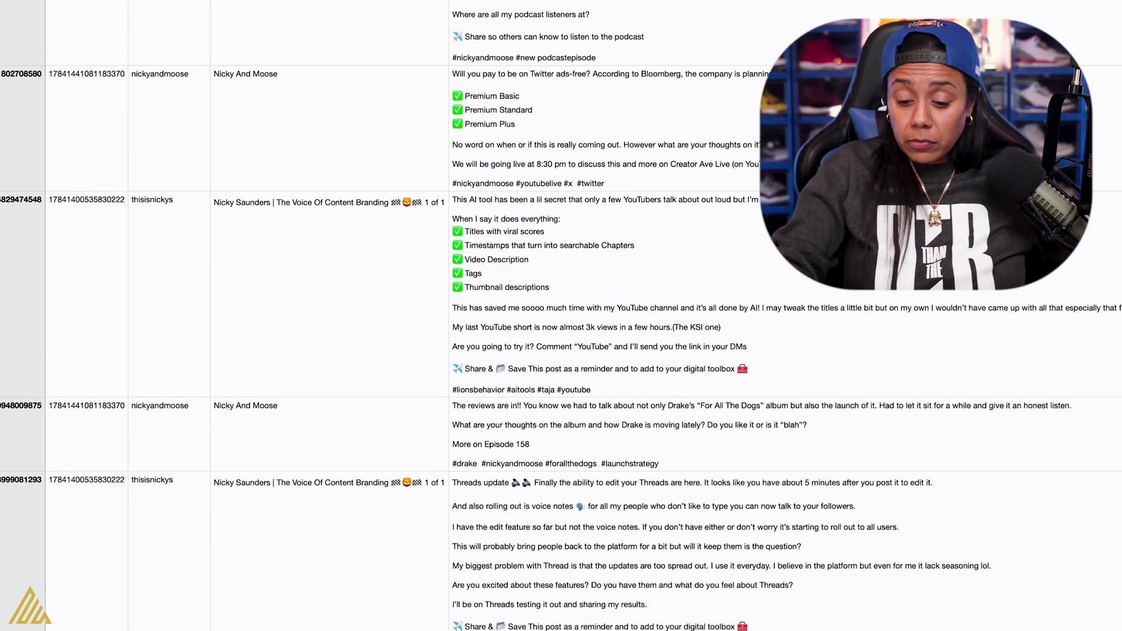